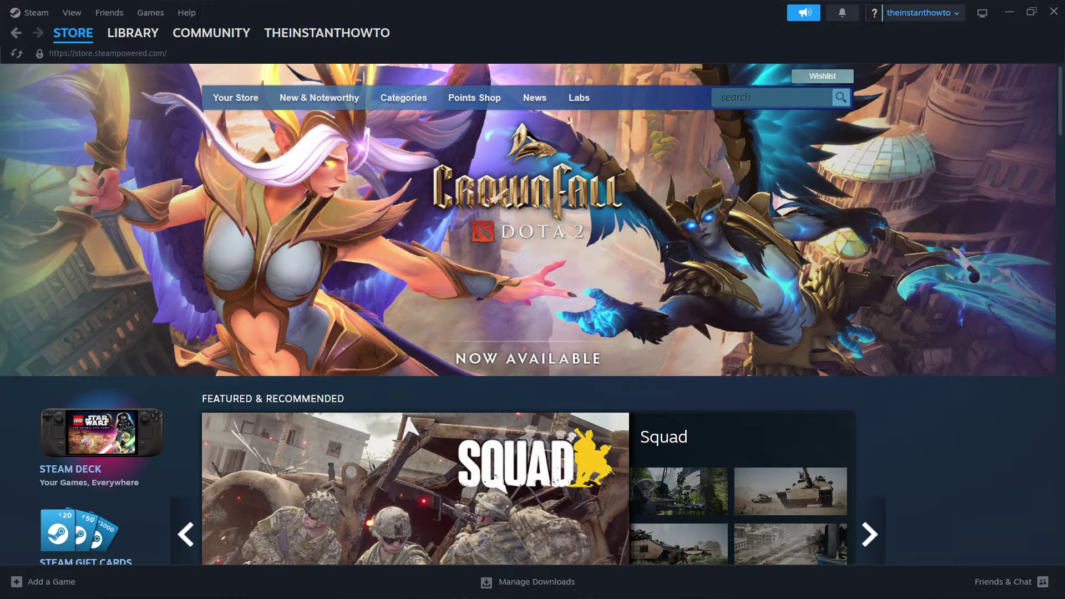
# Switch to Chrome, open the Steam website from the search results, and download and launch the Windows Steam installer
pyautogui.hotkey('alt', 'Tab')
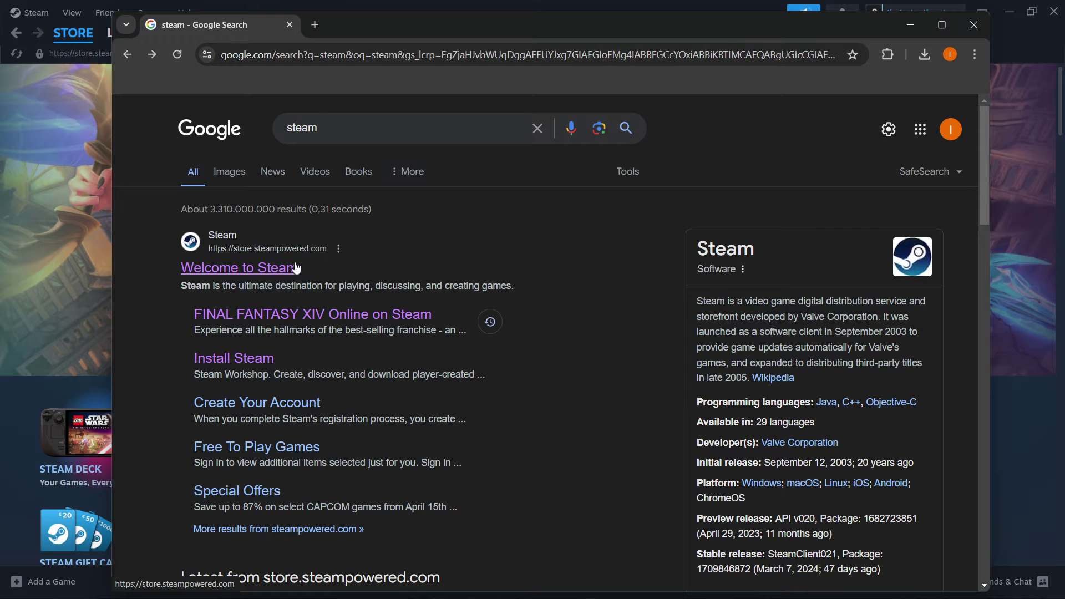
pyautogui.click(227, 270)
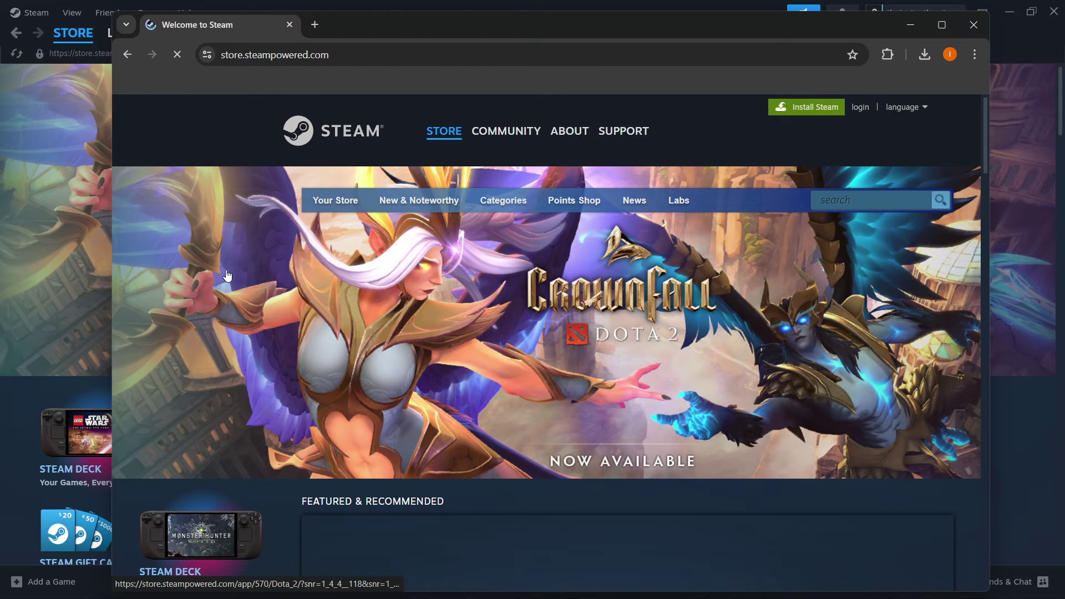
pyautogui.click(805, 114)
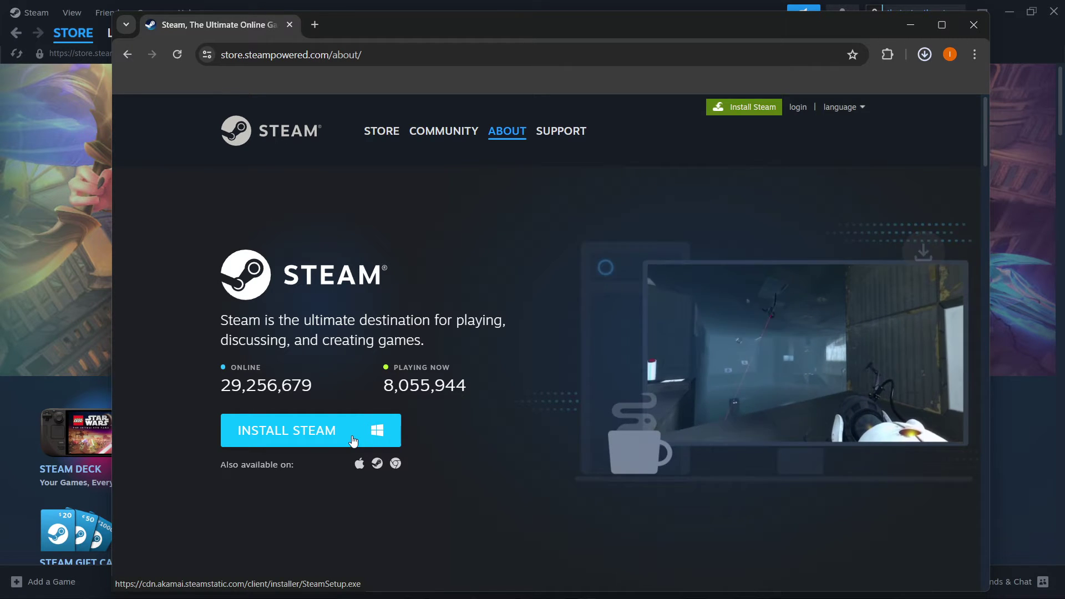
pyautogui.click(352, 441)
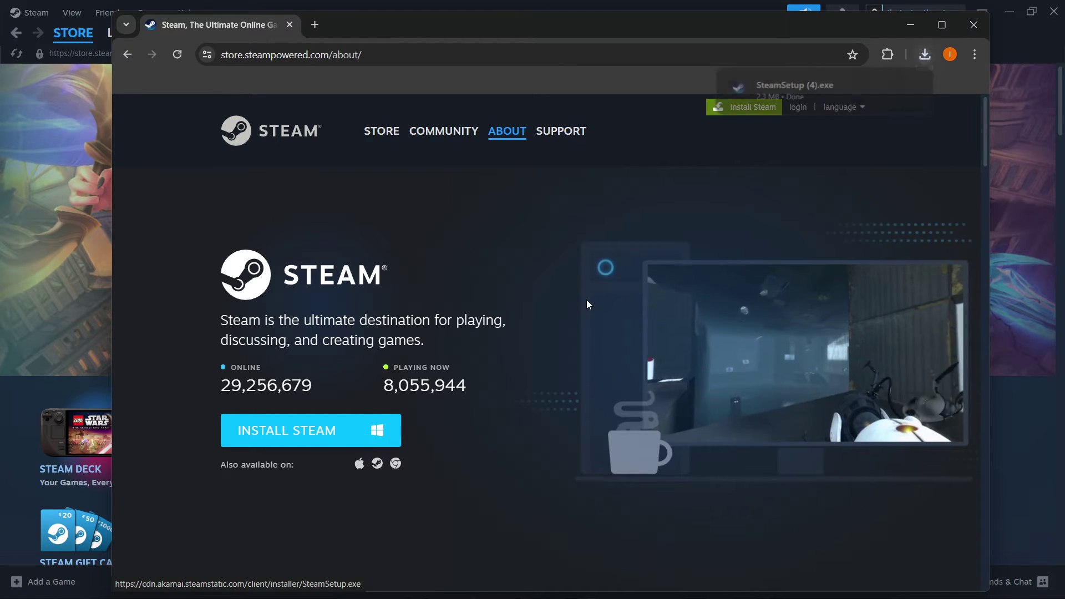
pyautogui.click(807, 94)
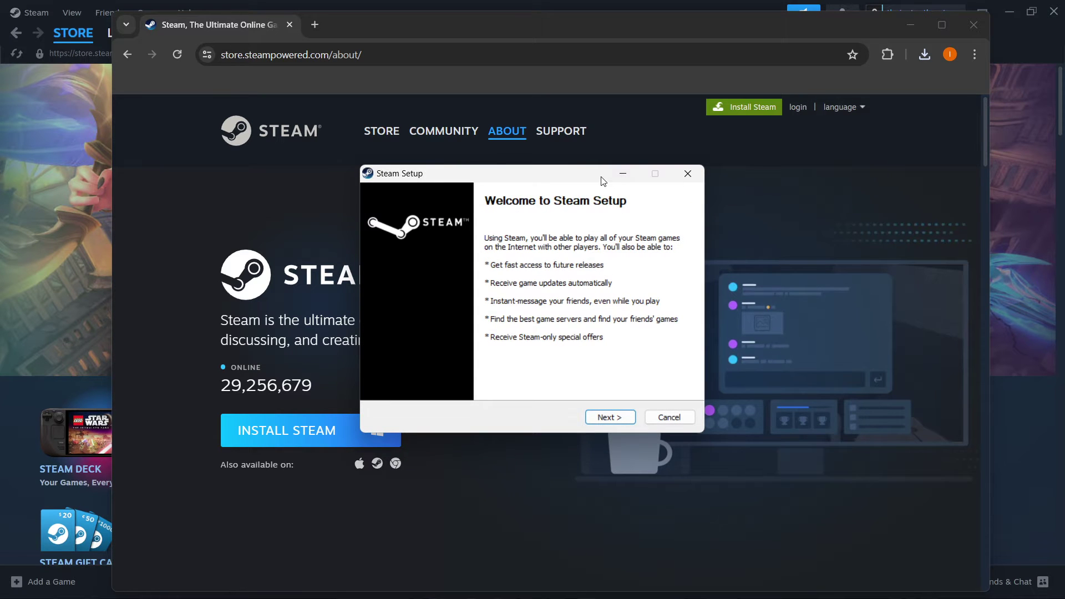
# Go through Steam Setup in English up to the install location choice and exit the setup without installing
pyautogui.moveTo(601, 173); pyautogui.dragTo(599, 135)
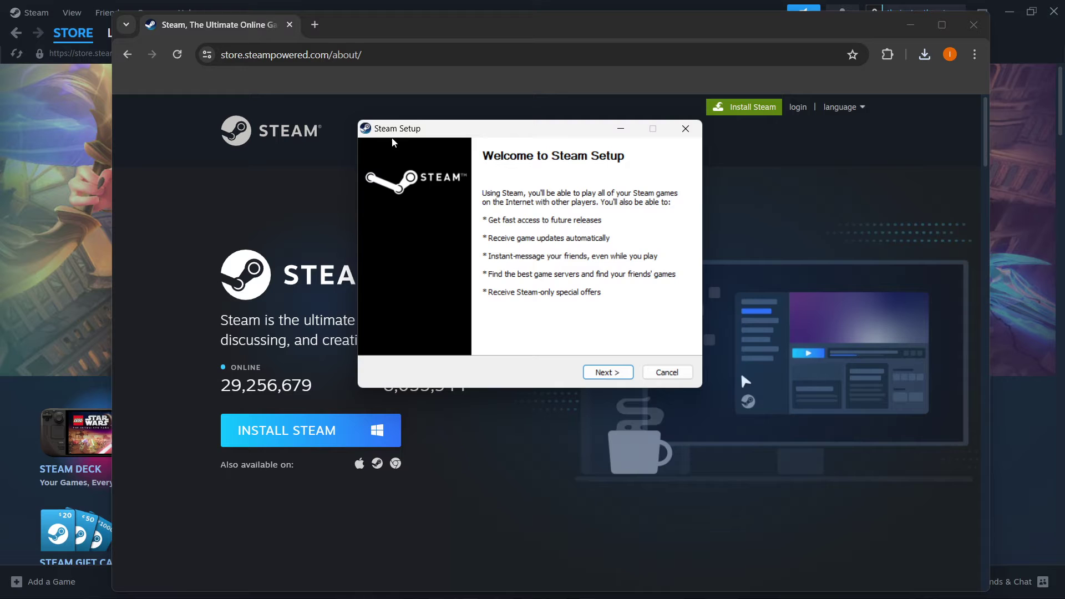
pyautogui.click(607, 372)
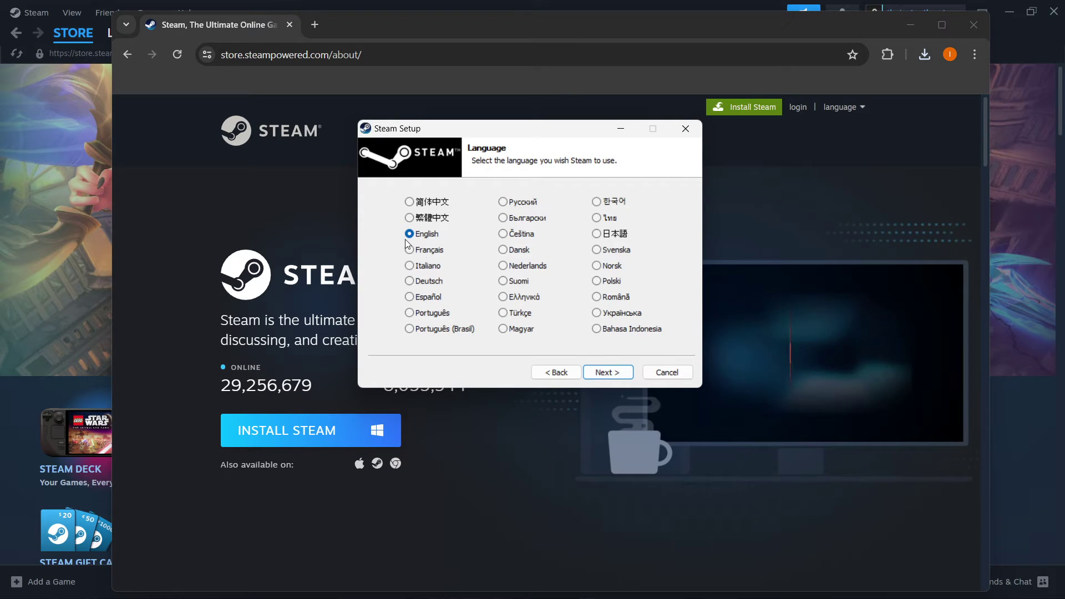
pyautogui.click(609, 373)
pyautogui.click(509, 291)
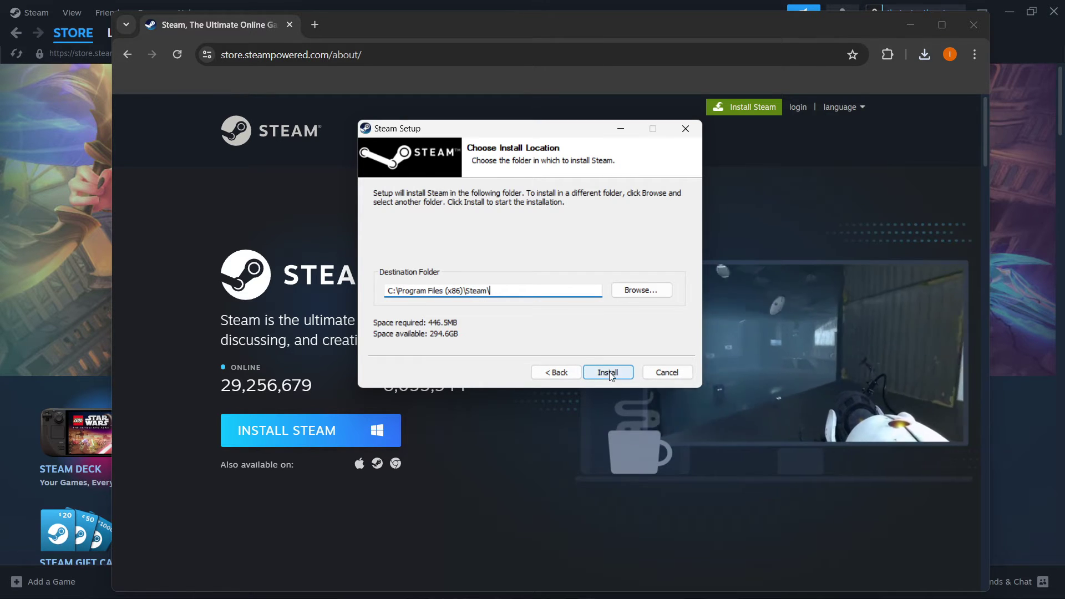
pyautogui.moveTo(490, 290); pyautogui.dragTo(387, 290)
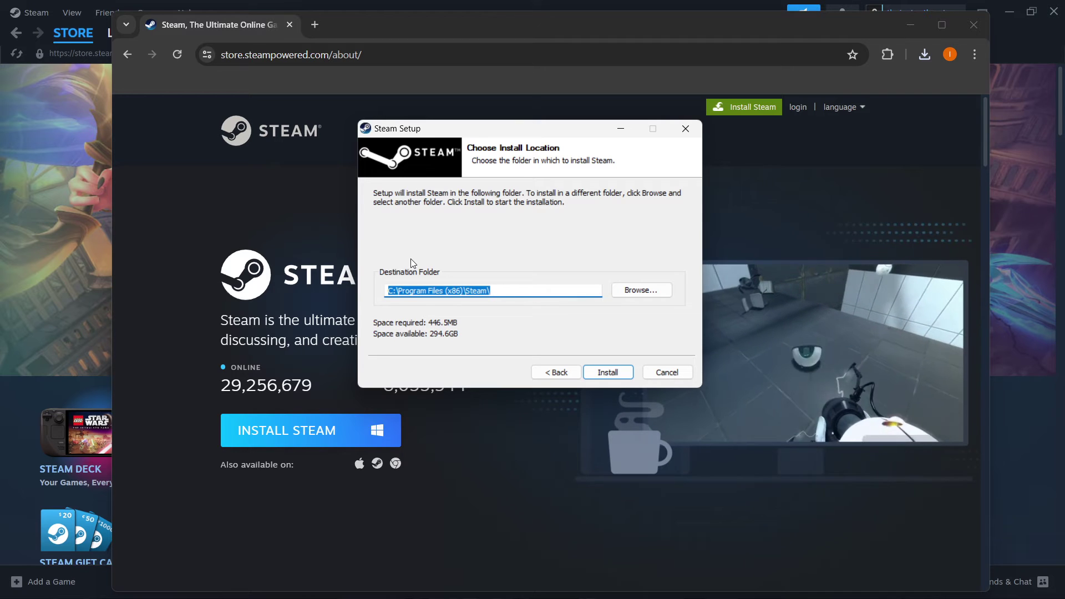
pyautogui.click(422, 292)
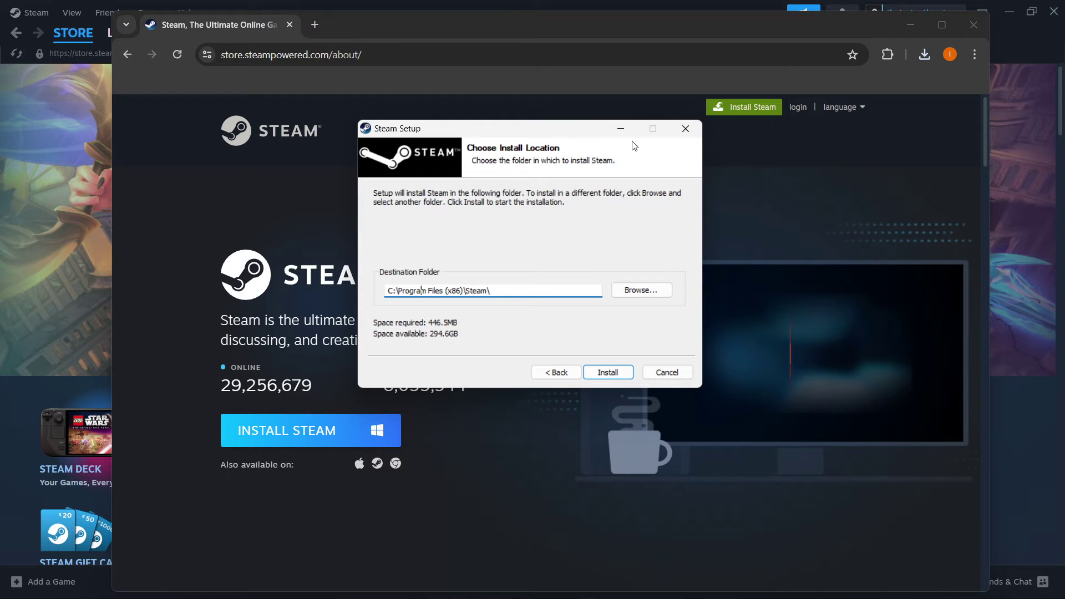
pyautogui.click(685, 129)
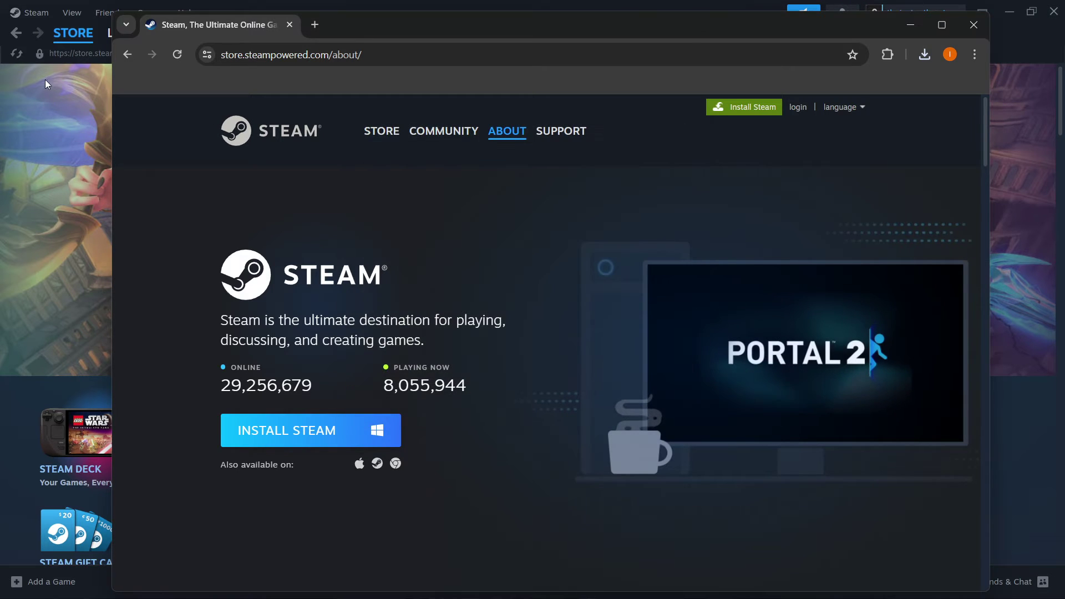
# Return to the Steam client and search the store for "bellwright"
pyautogui.moveTo(245, 22); pyautogui.dragTo(1064, 70)
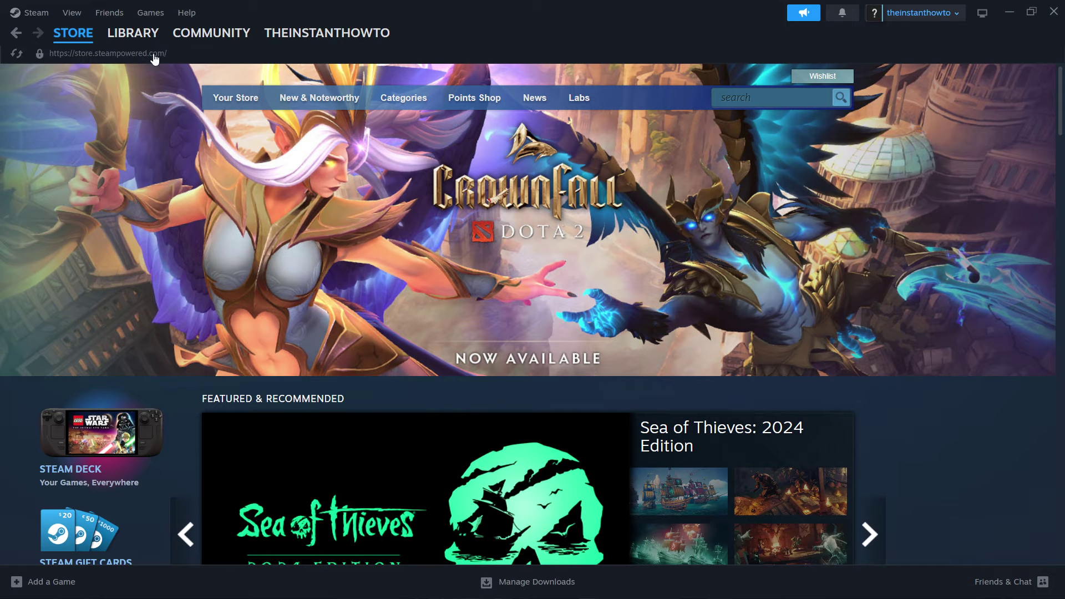
pyautogui.click(78, 38)
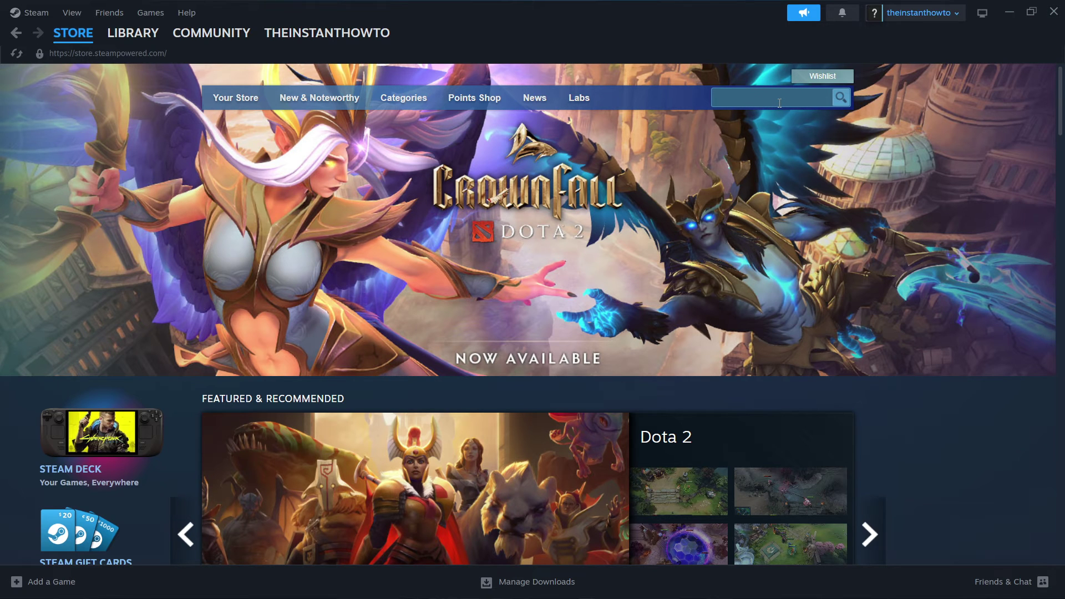
pyautogui.write('right')
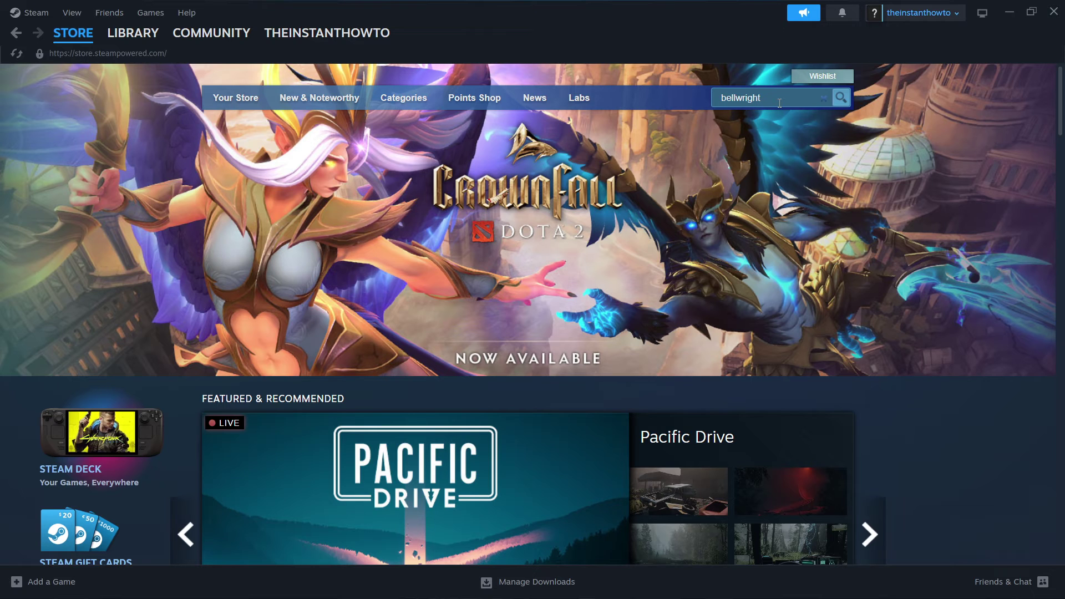
pyautogui.press('Return')
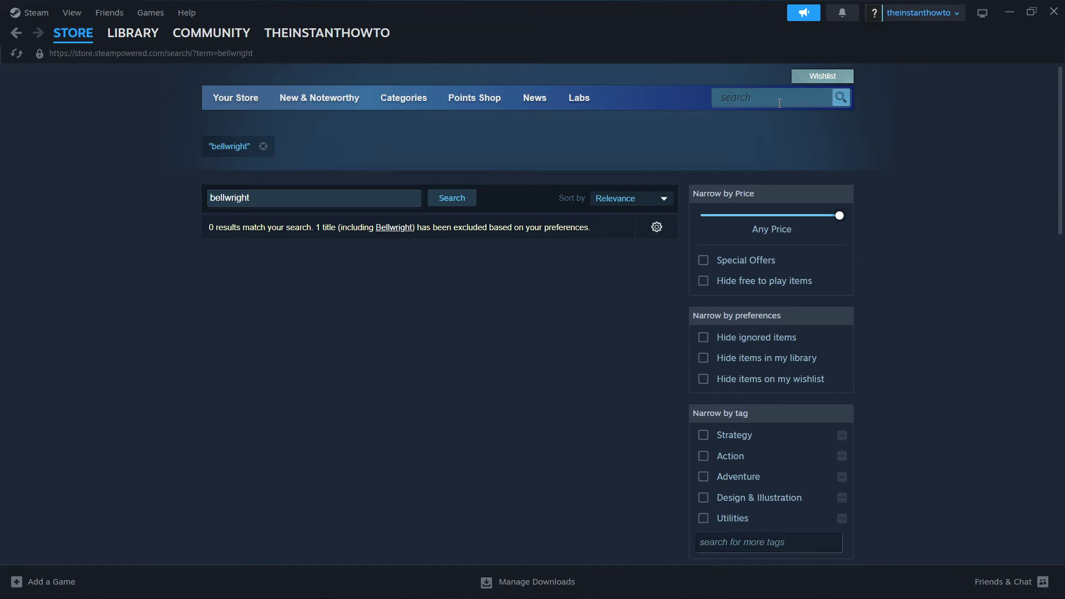
# Show the search results without content filtering and open Bellwright's store page past the mature content notice
pyautogui.click(654, 230)
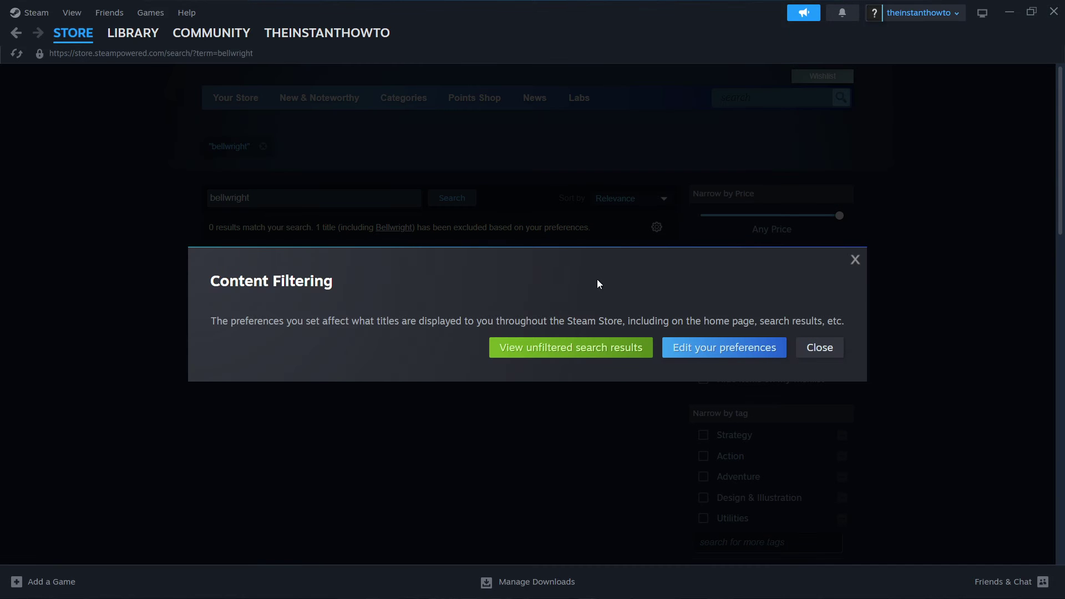
pyautogui.click(553, 351)
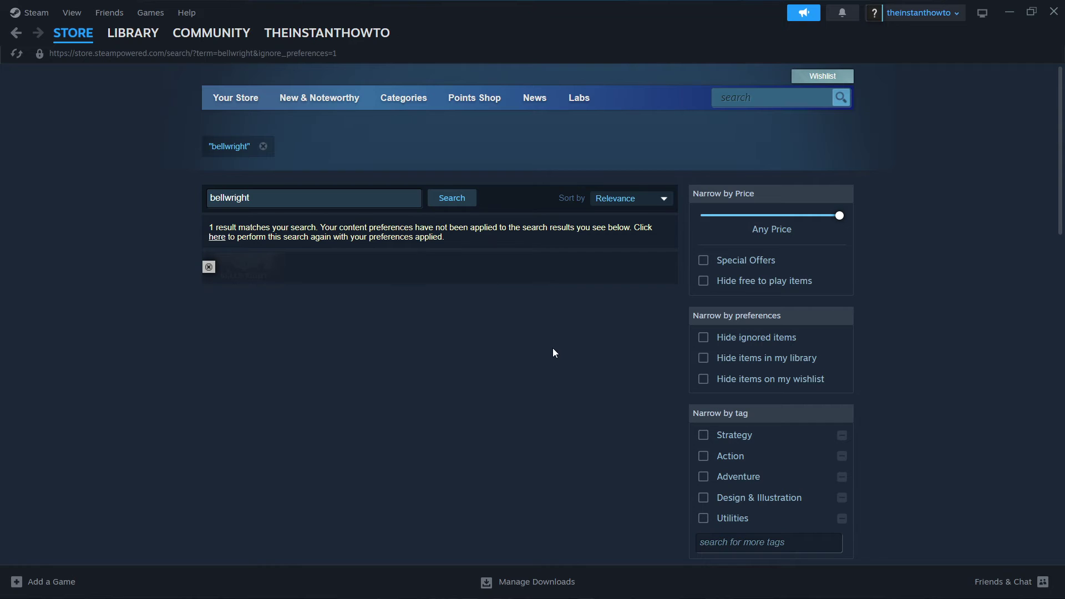
pyautogui.moveTo(544, 268)
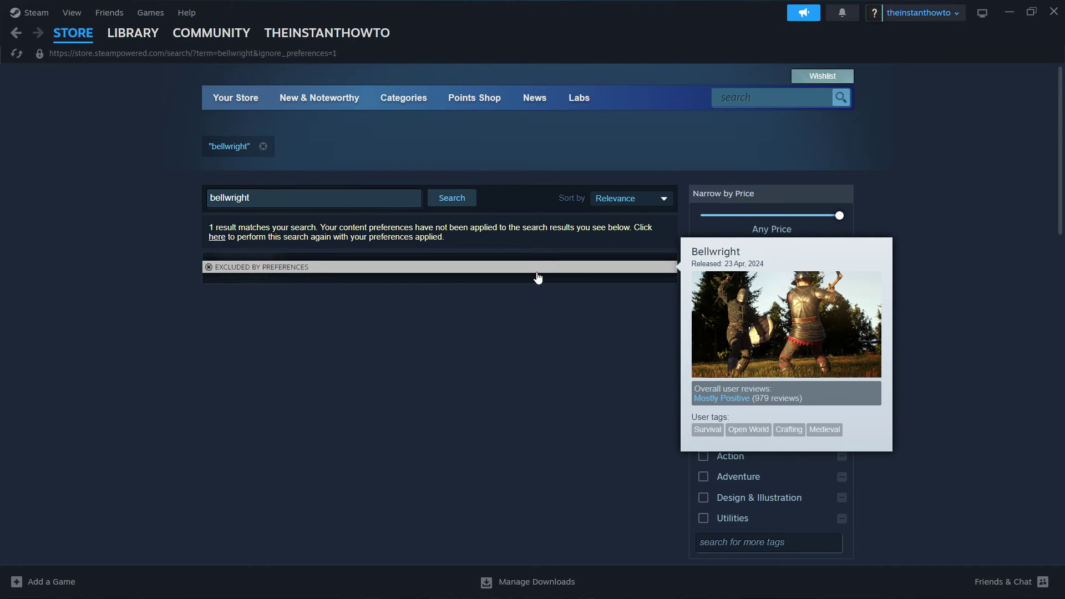
pyautogui.click(743, 342)
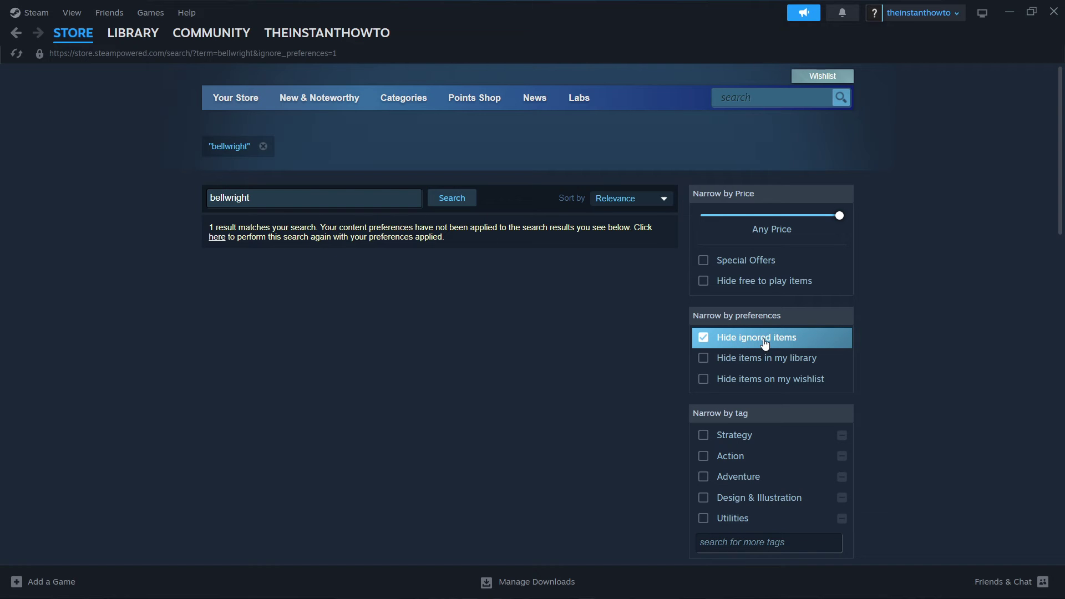
pyautogui.click(749, 343)
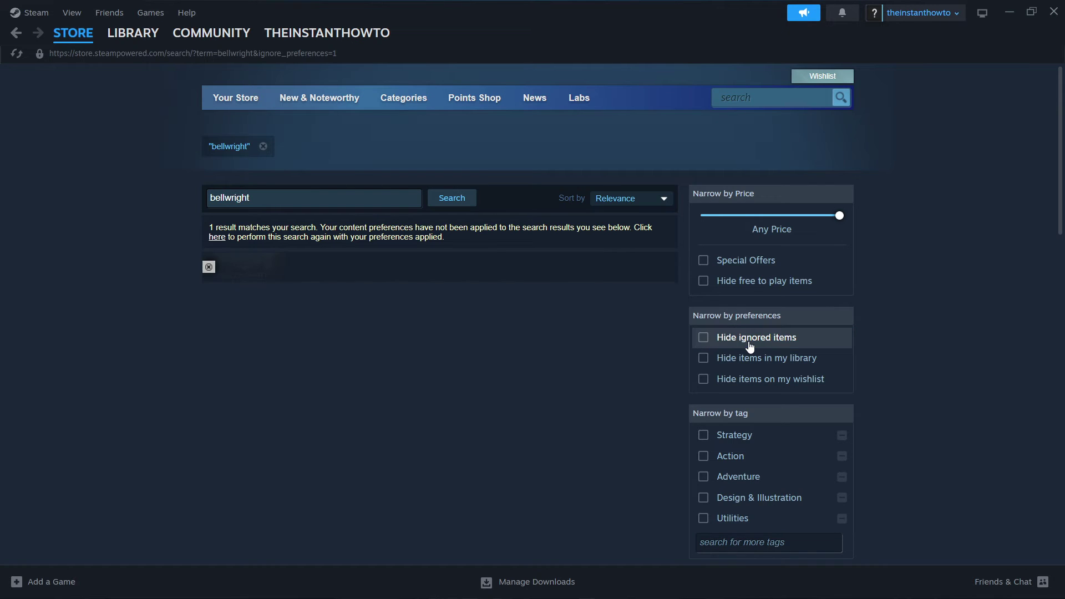
pyautogui.click(504, 275)
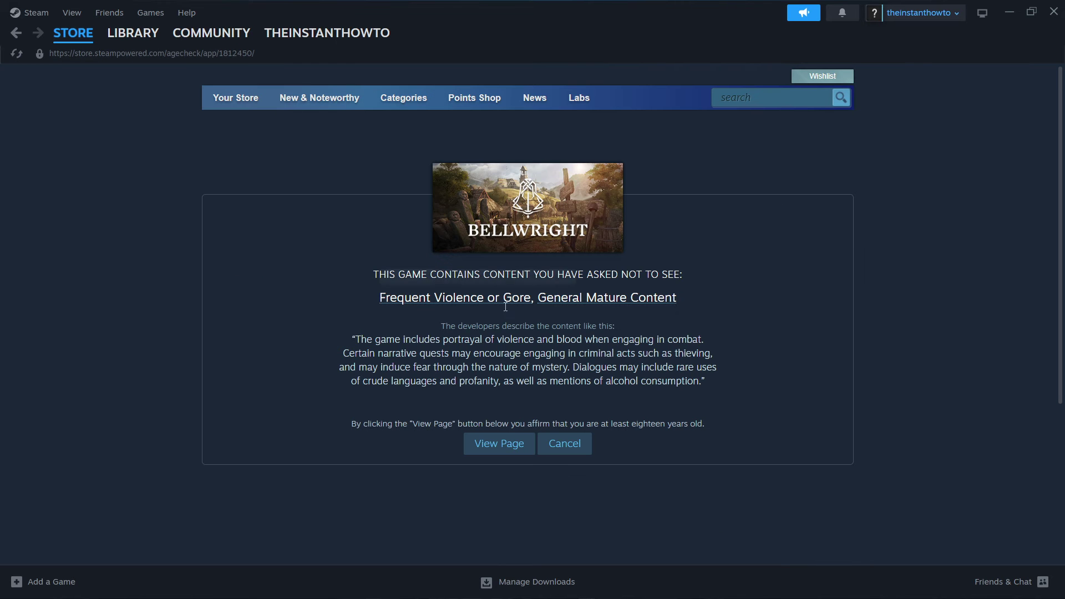
pyautogui.click(488, 452)
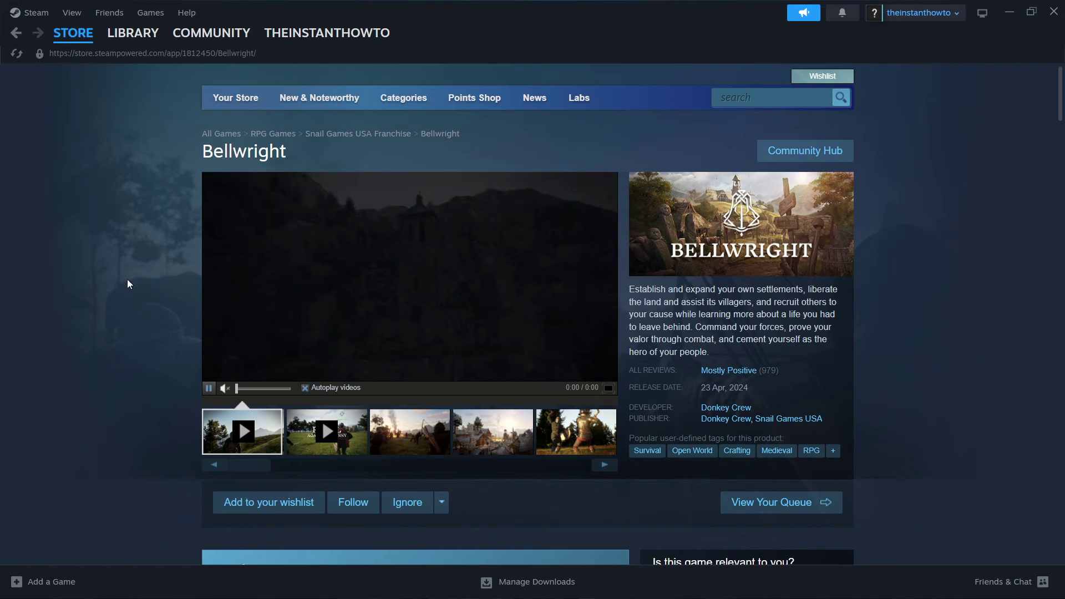
# Add Bellwright to the cart from its purchase section and view the shopping cart
pyautogui.scroll(-10, 39, 265)
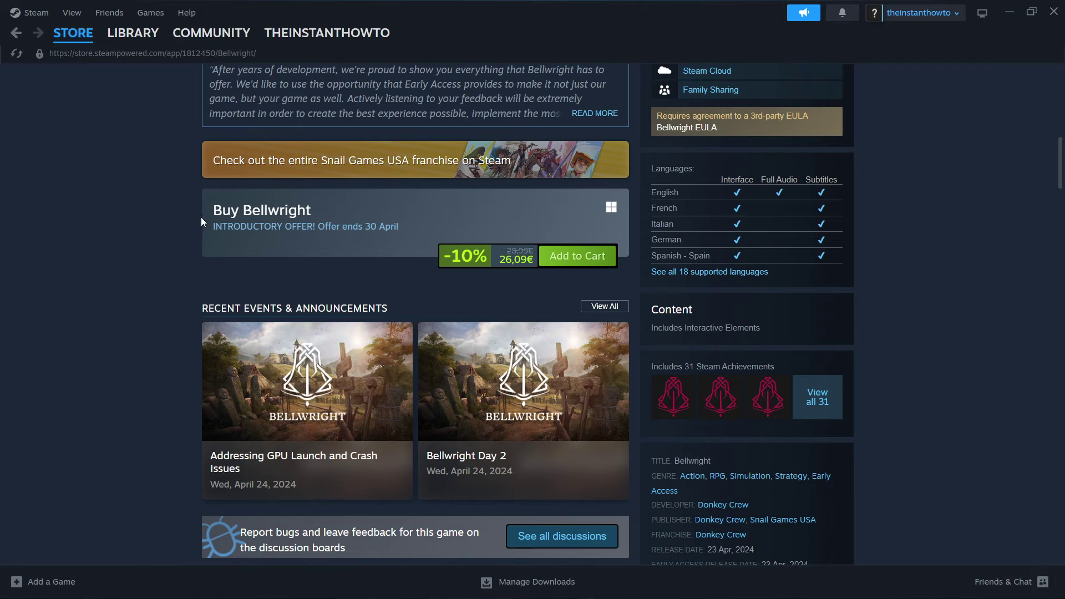
pyautogui.moveTo(201, 217); pyautogui.dragTo(345, 206)
pyautogui.click(344, 206)
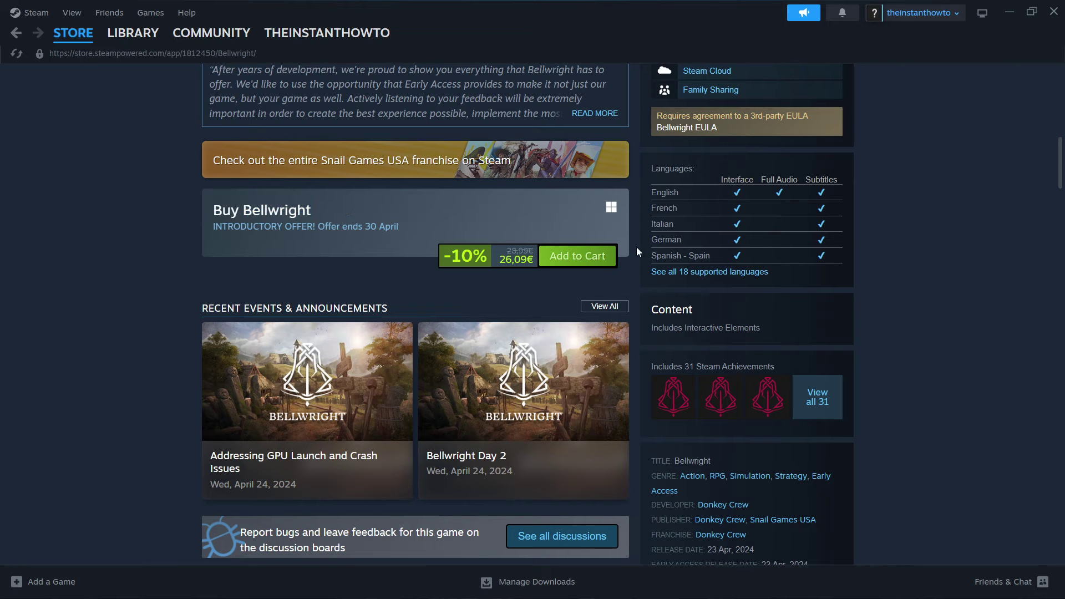
pyautogui.click(581, 260)
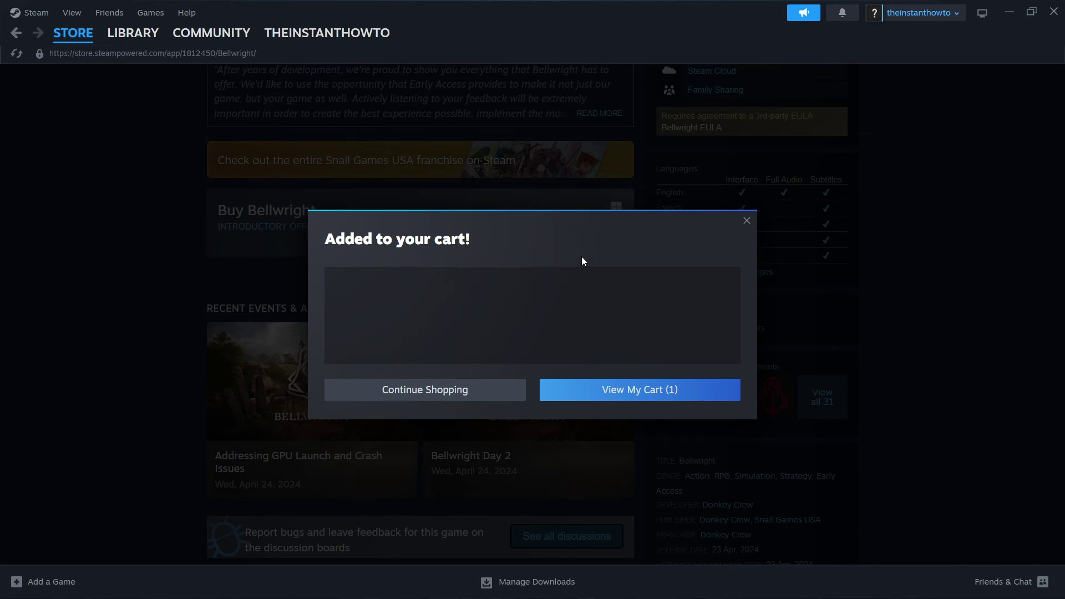
pyautogui.click(611, 391)
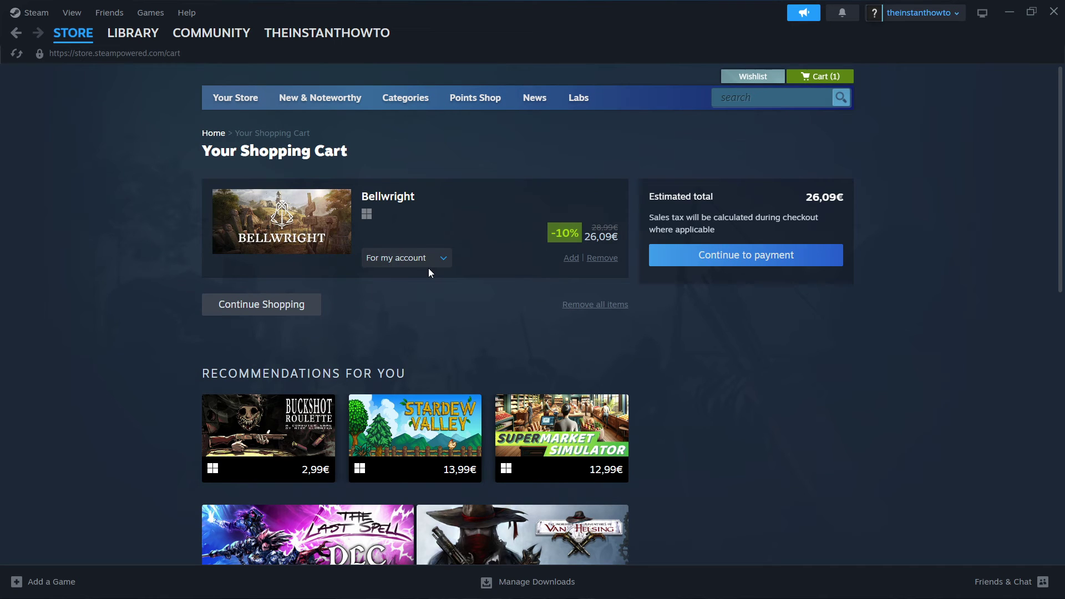
# Set the Bellwright purchase to "For my account" and proceed to checkout with PayPal kept as the payment method
pyautogui.click(422, 261)
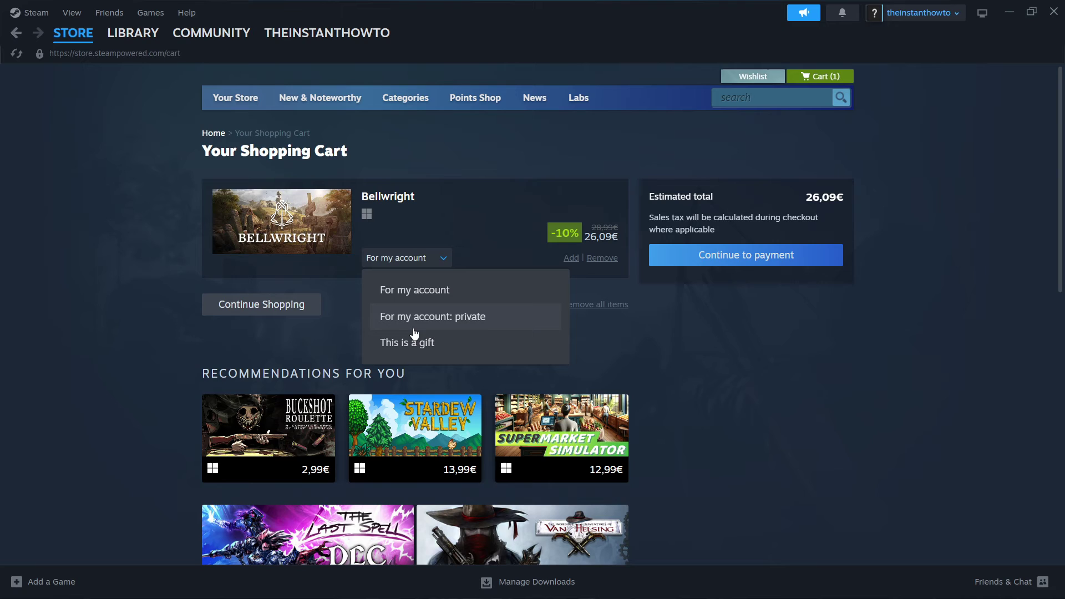
pyautogui.click(423, 292)
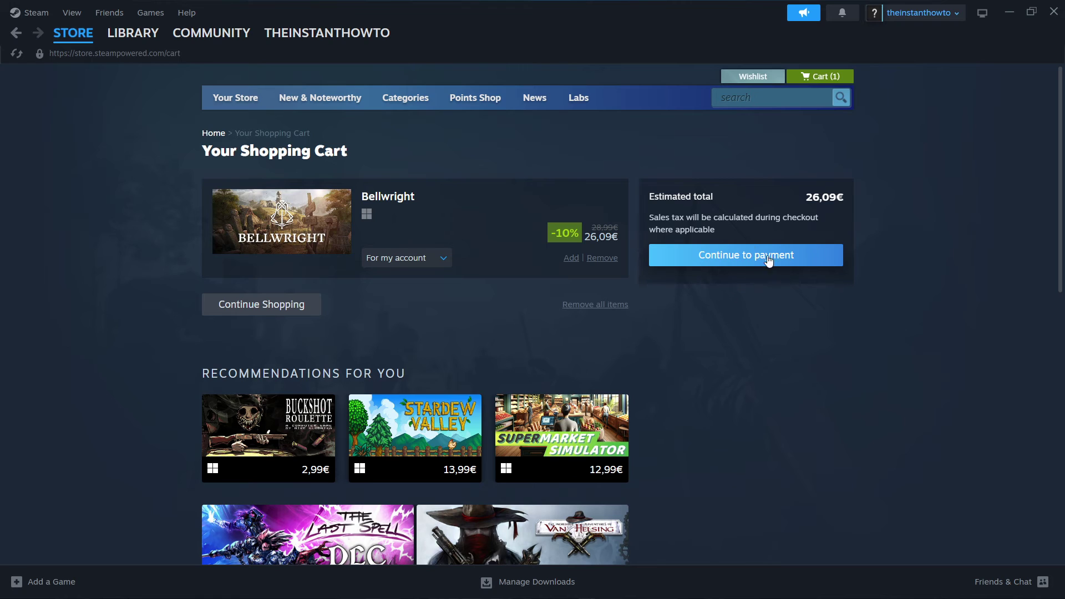
pyautogui.click(735, 266)
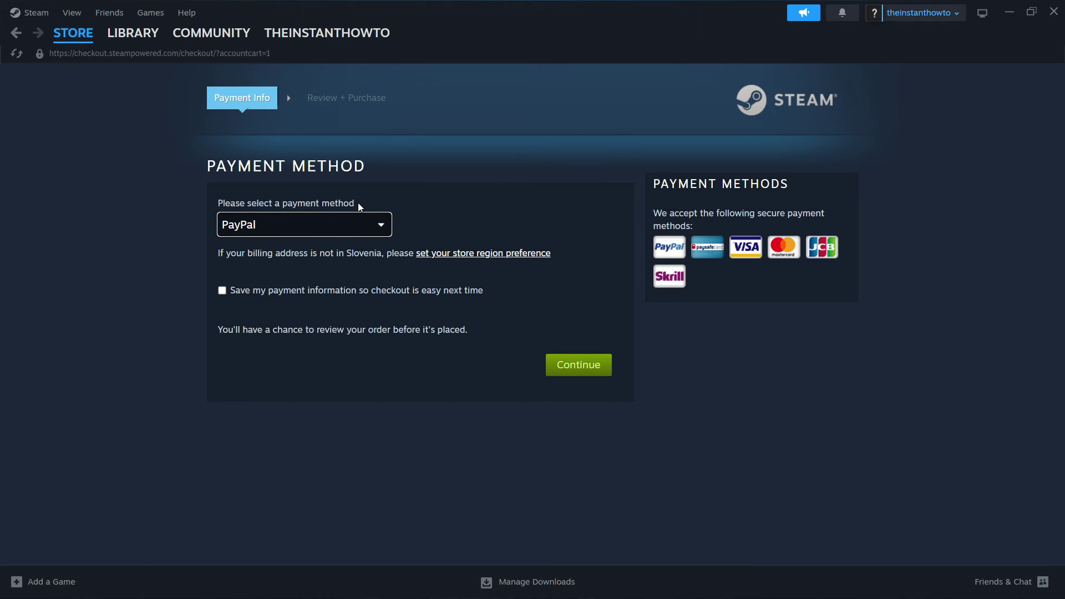
pyautogui.click(300, 224)
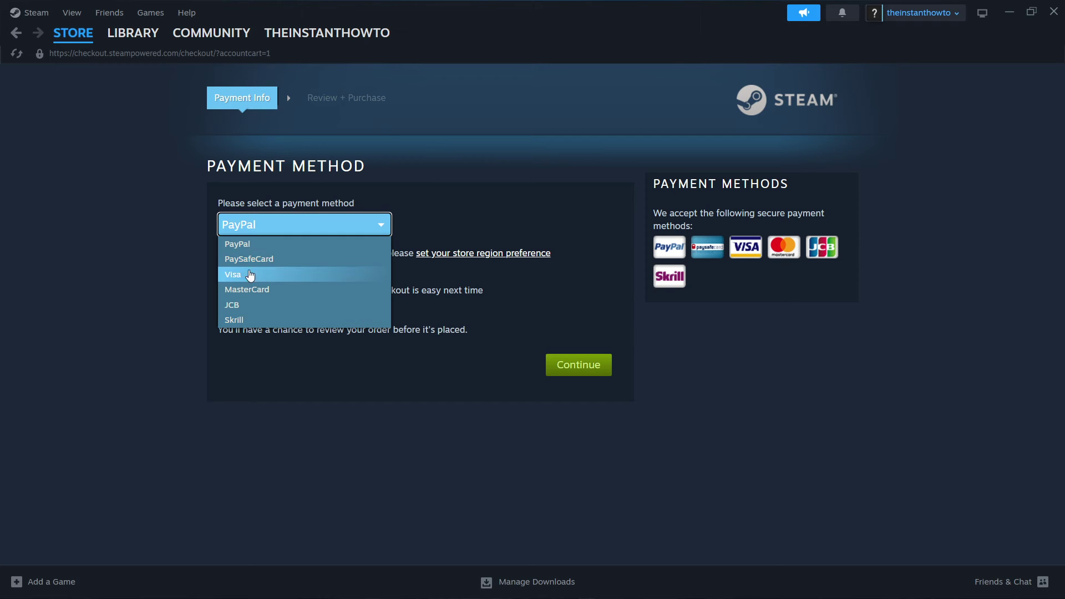
pyautogui.click(250, 225)
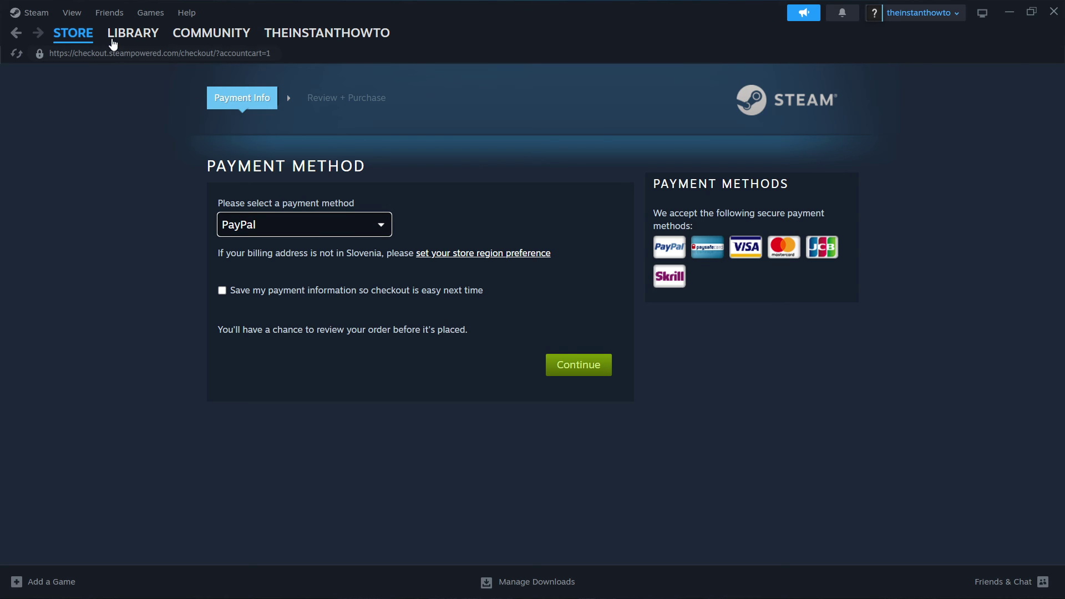
# Open the game library and display the Call of Duty page with its install option
pyautogui.click(132, 34)
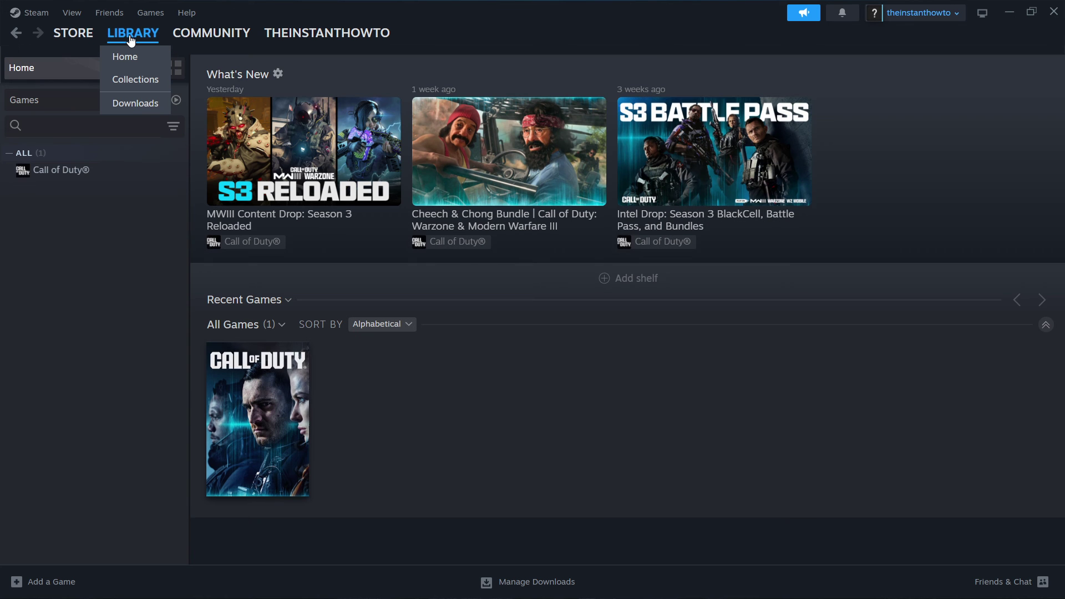
pyautogui.click(57, 103)
pyautogui.click(39, 122)
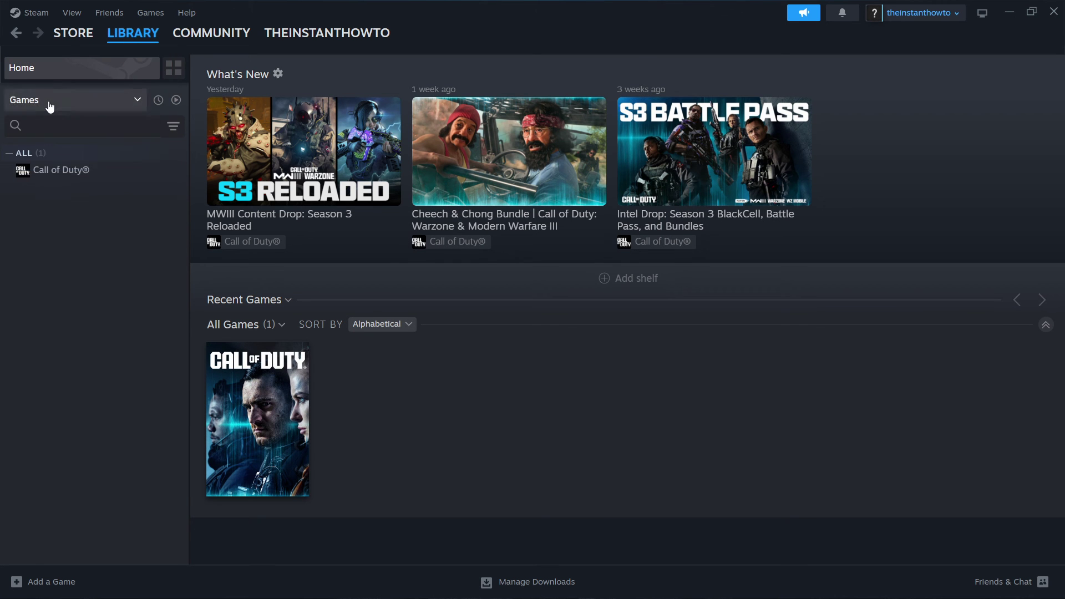
pyautogui.click(93, 173)
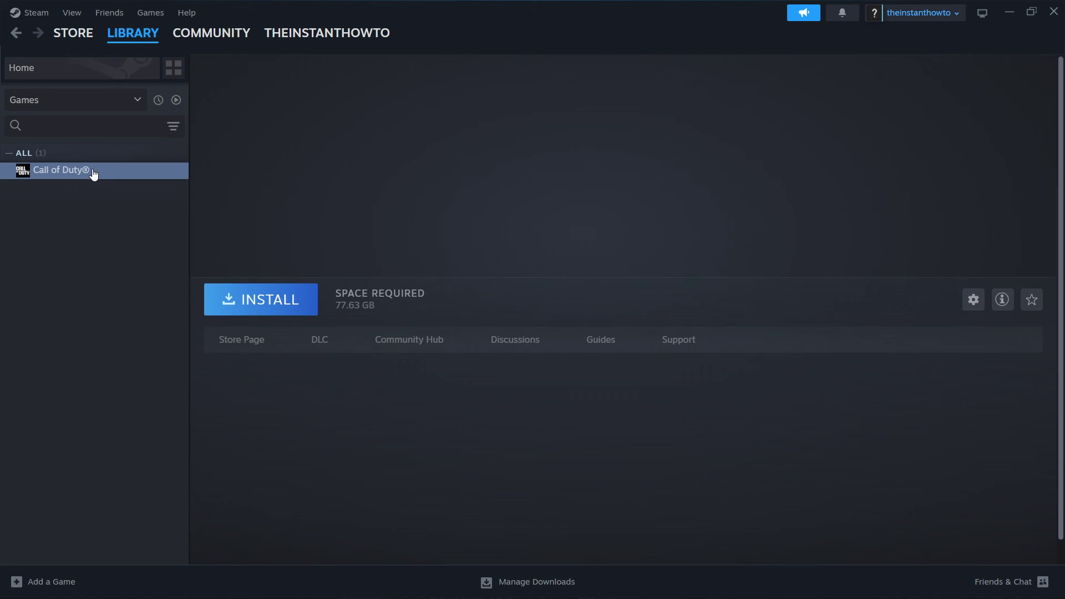